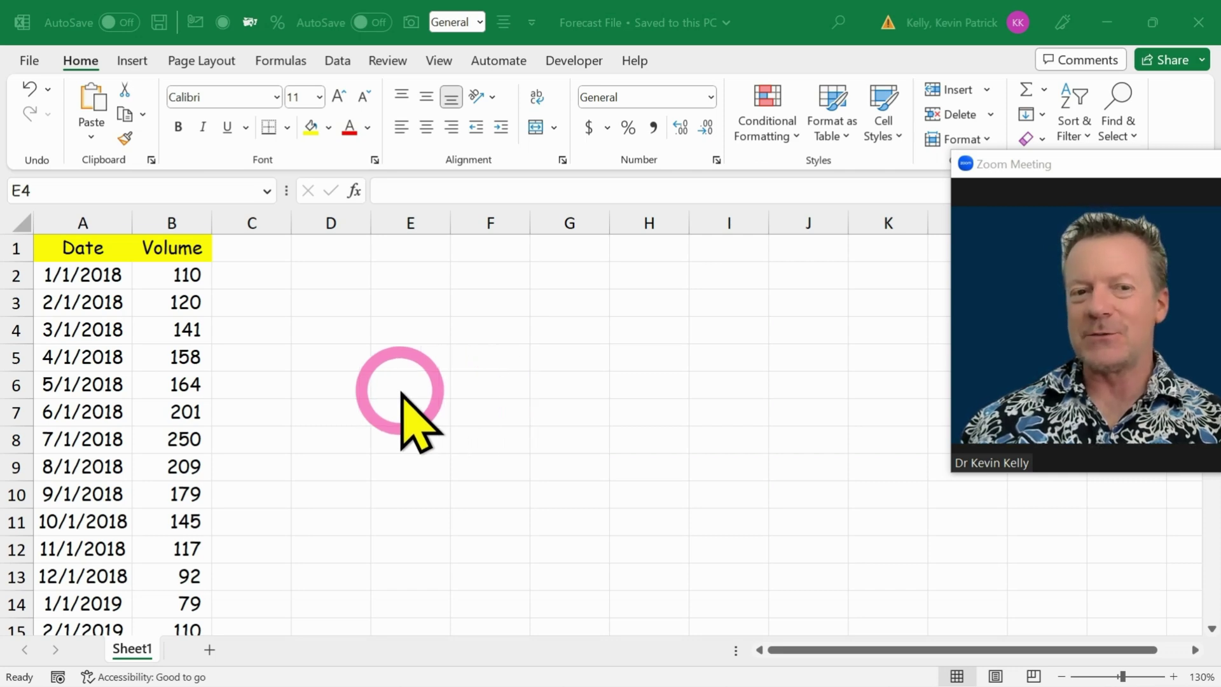
Confirm the Date and Volume data ends at row 61, then autofit column A to the dates.
left_click(158, 356)
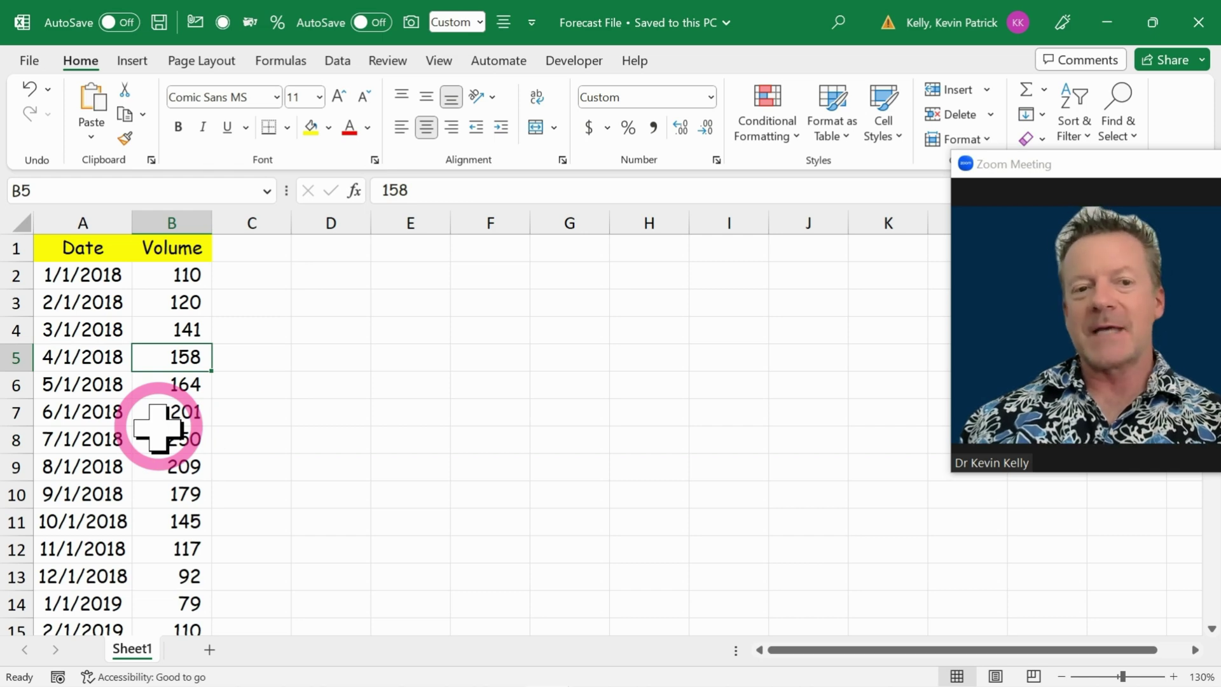
left_click(126, 438)
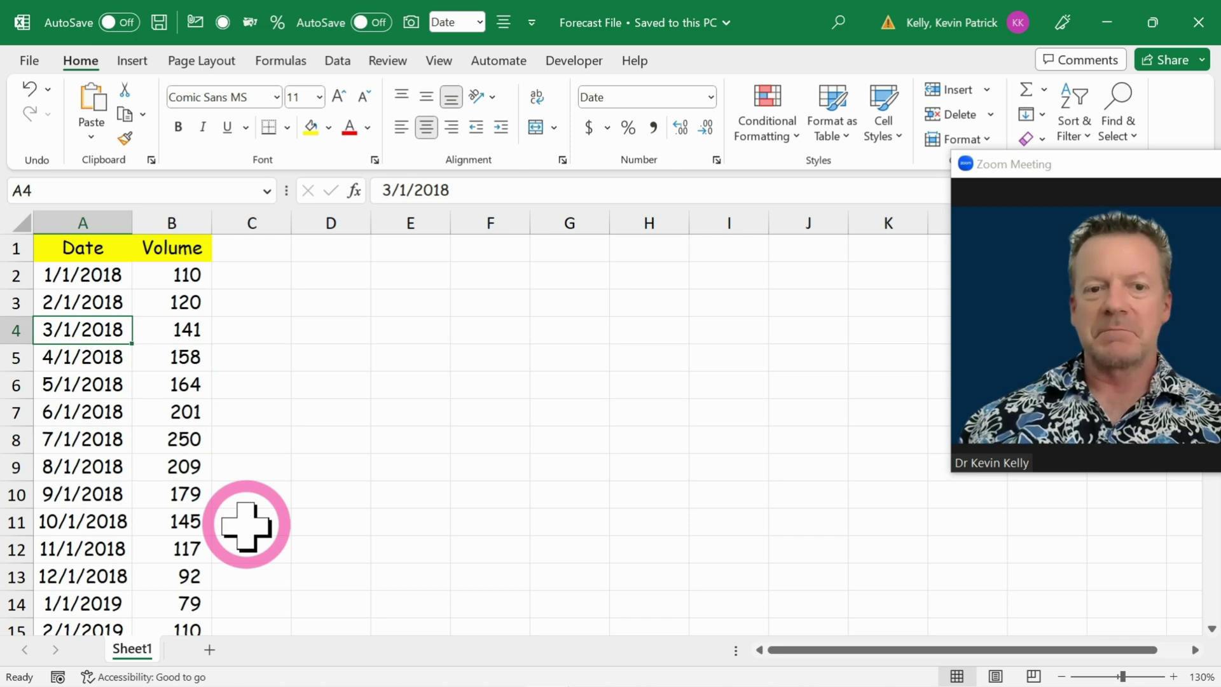
key("ctrl+Down")
key("ctrl+Up")
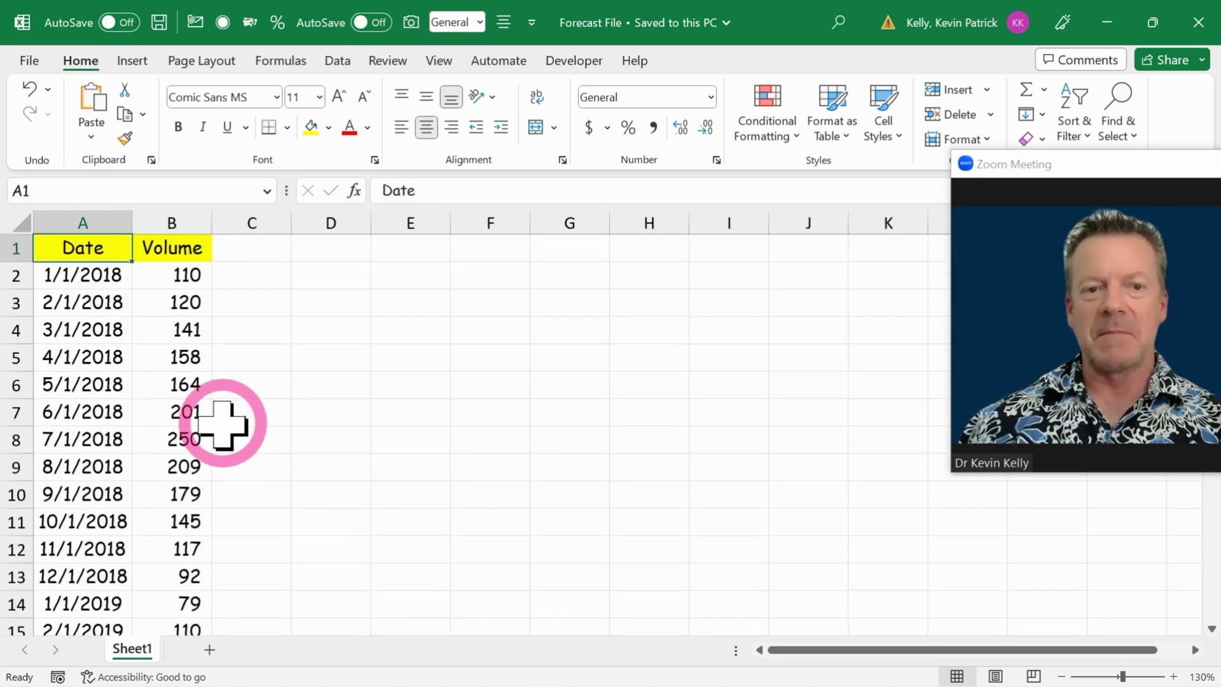
double_click(132, 223)
left_click(189, 364)
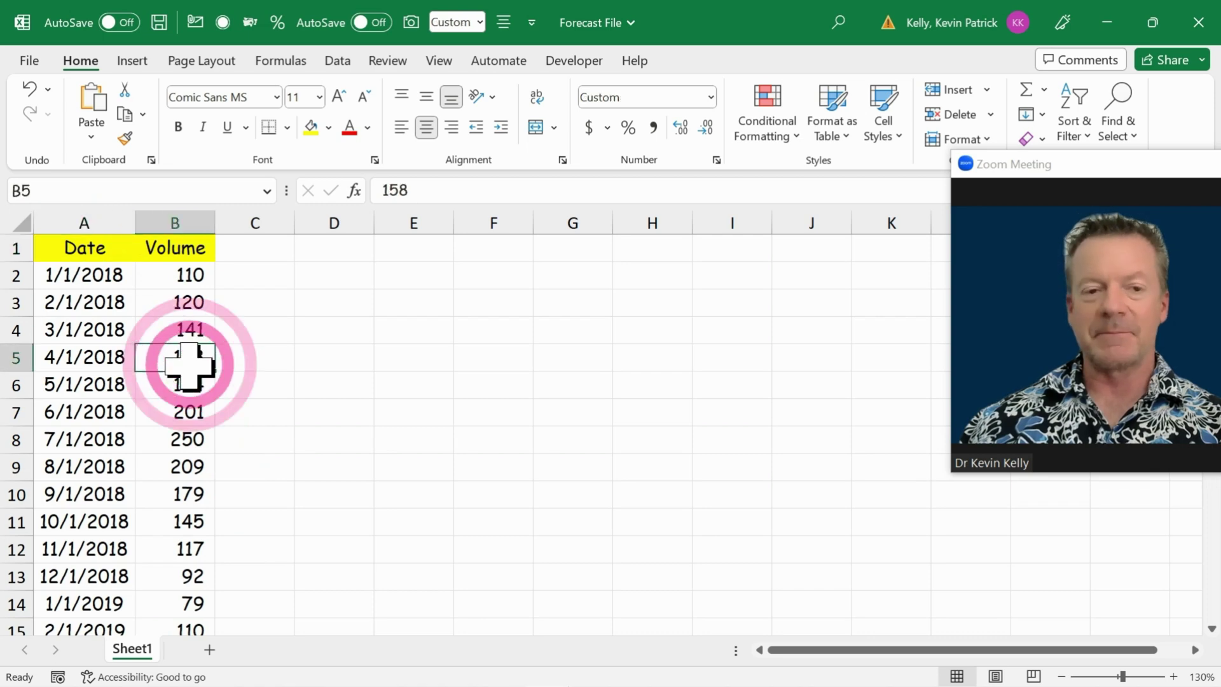
Choose a Line chart of Volume by date from Recommended Charts' All Charts list.
left_click(134, 61)
left_click(358, 121)
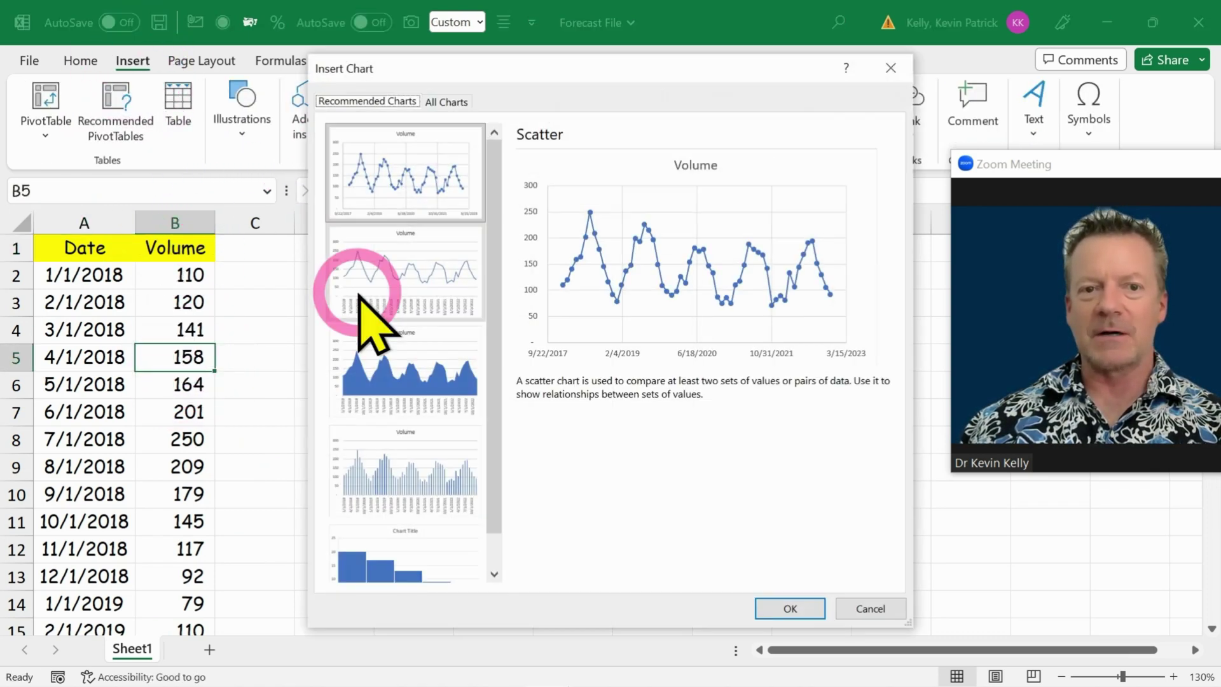
left_click(446, 102)
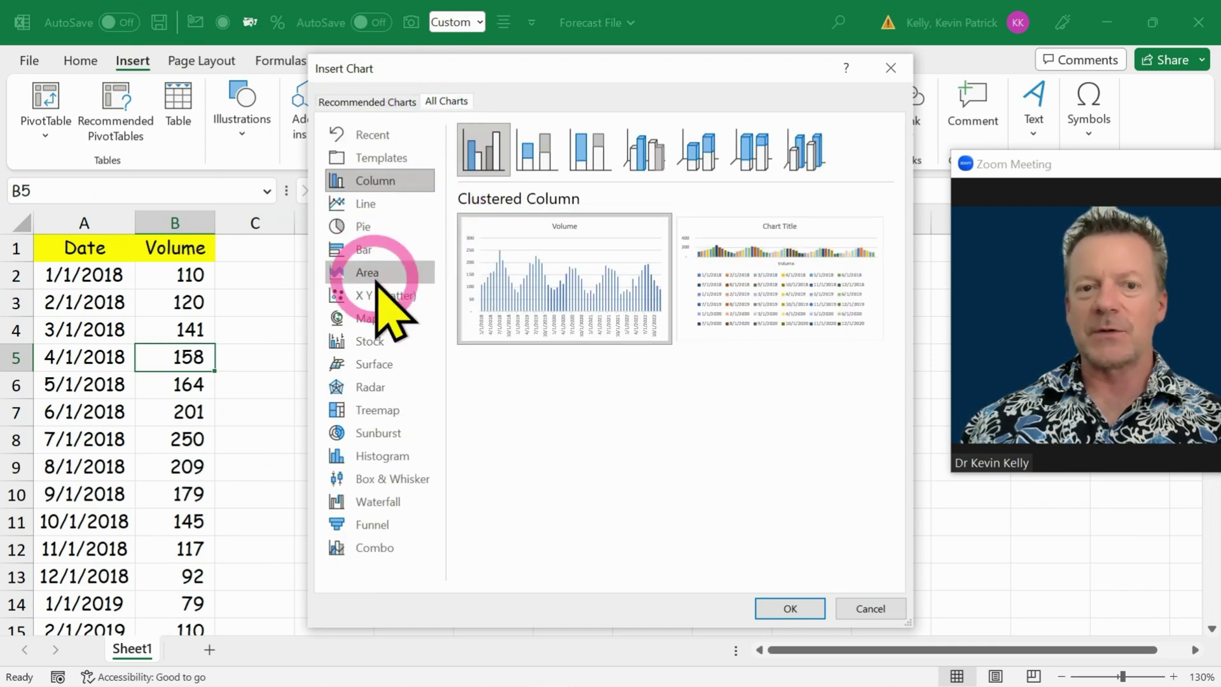
left_click(371, 203)
mouse_move(526, 286)
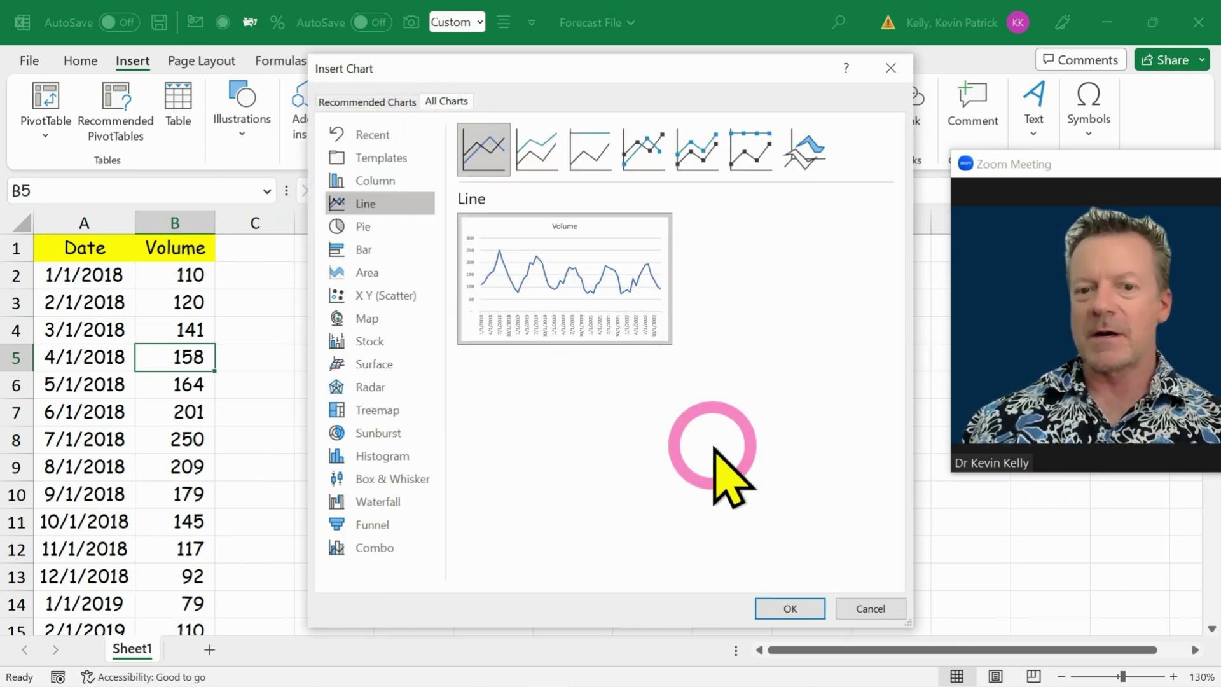
Insert the Volume line chart and stretch its left edge to column C.
left_click(790, 607)
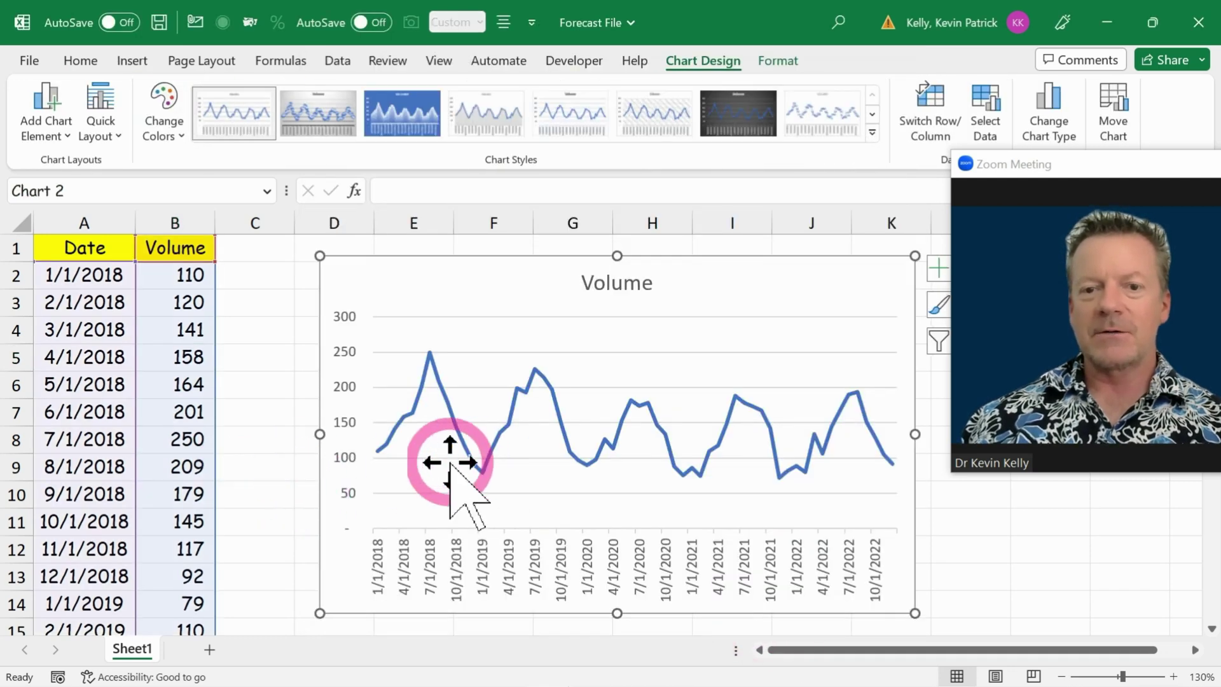
left_click(313, 438)
left_click(327, 479)
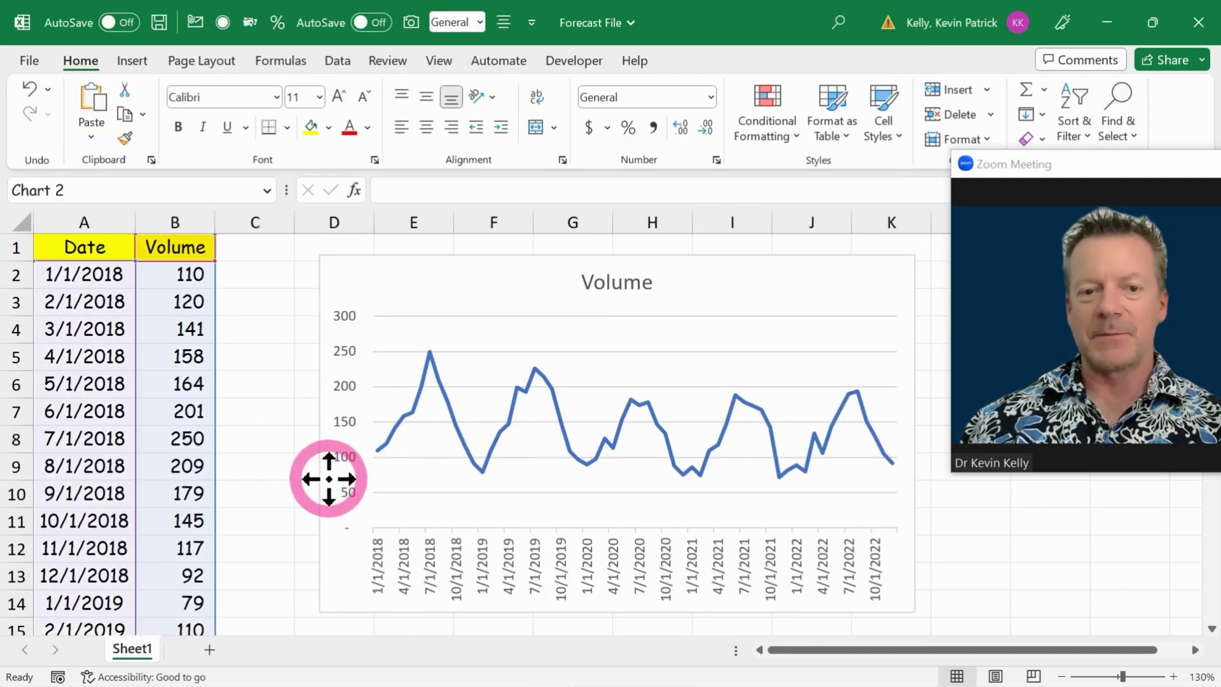
left_click_drag(319, 433, 213, 434)
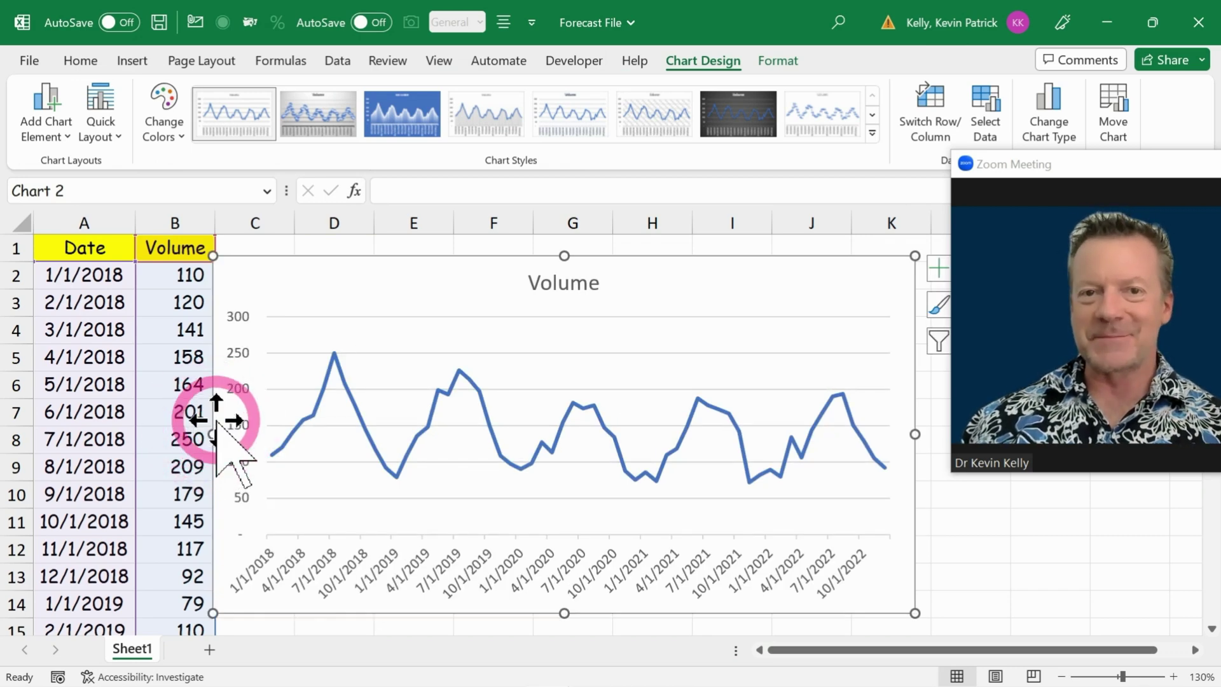
Give the Volume series a 2-period Moving Average trendline.
right_click(605, 430)
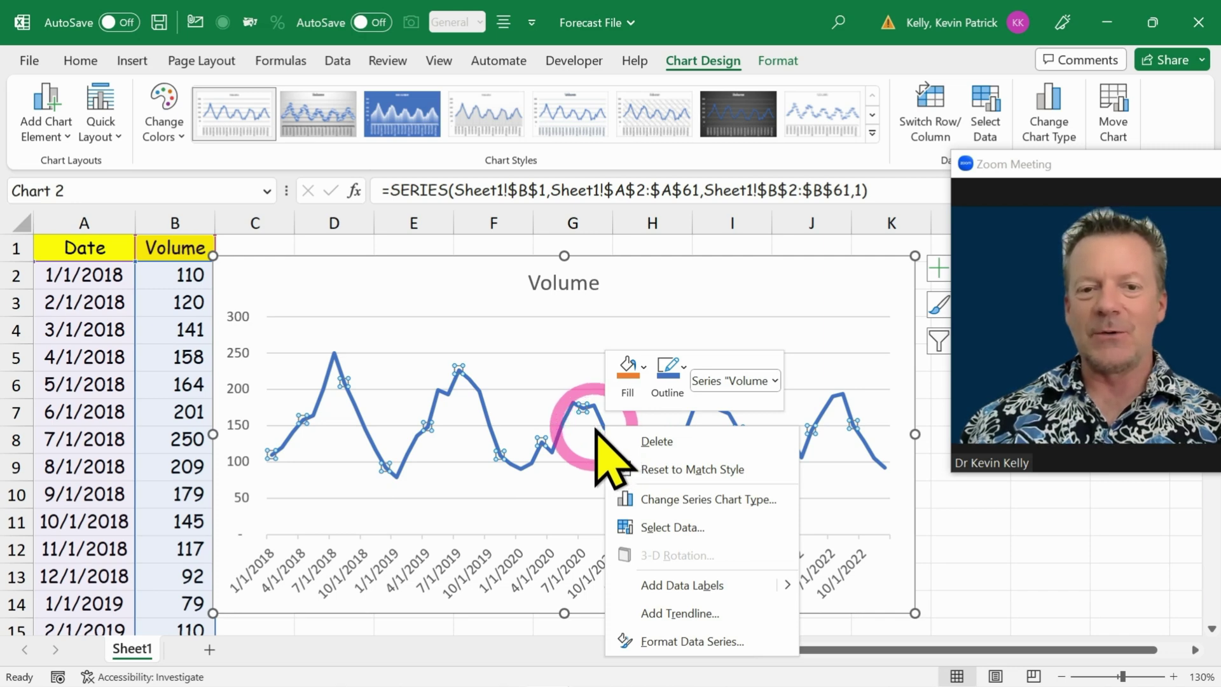
left_click(694, 614)
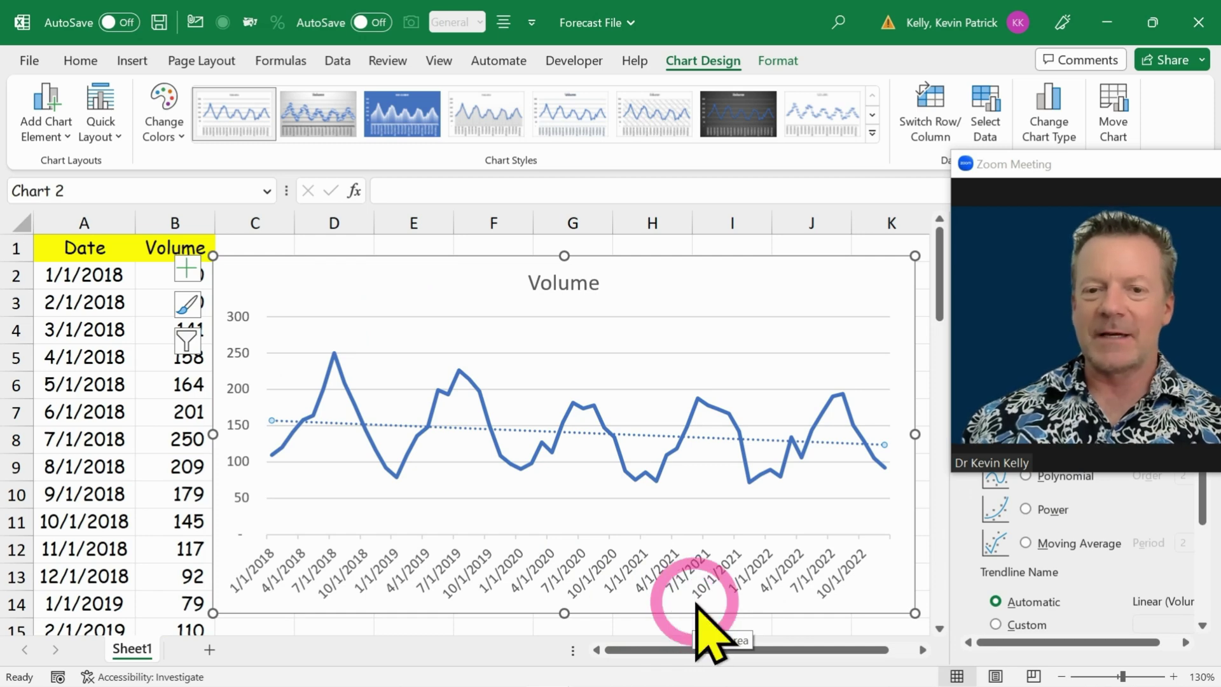
left_click_drag(1049, 167, 757, 59)
left_click(1030, 551)
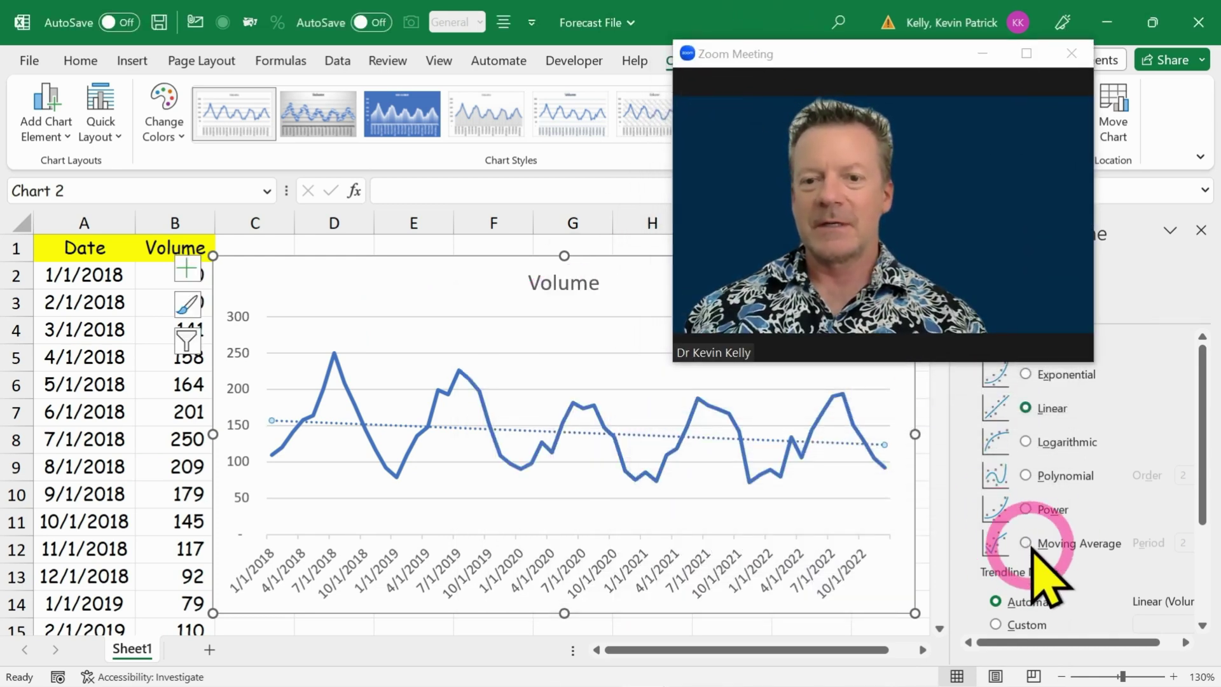
left_click(1026, 543)
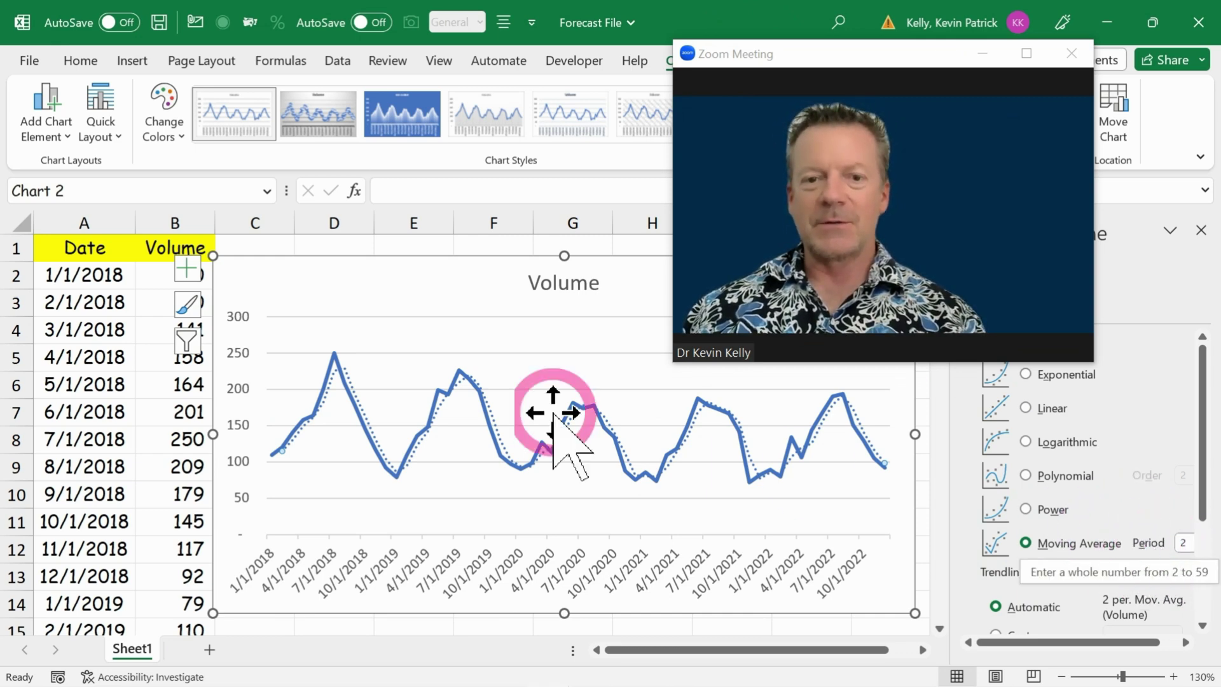
Delete the Volume chart and close the formatting pane.
left_click(373, 288)
key("Delete")
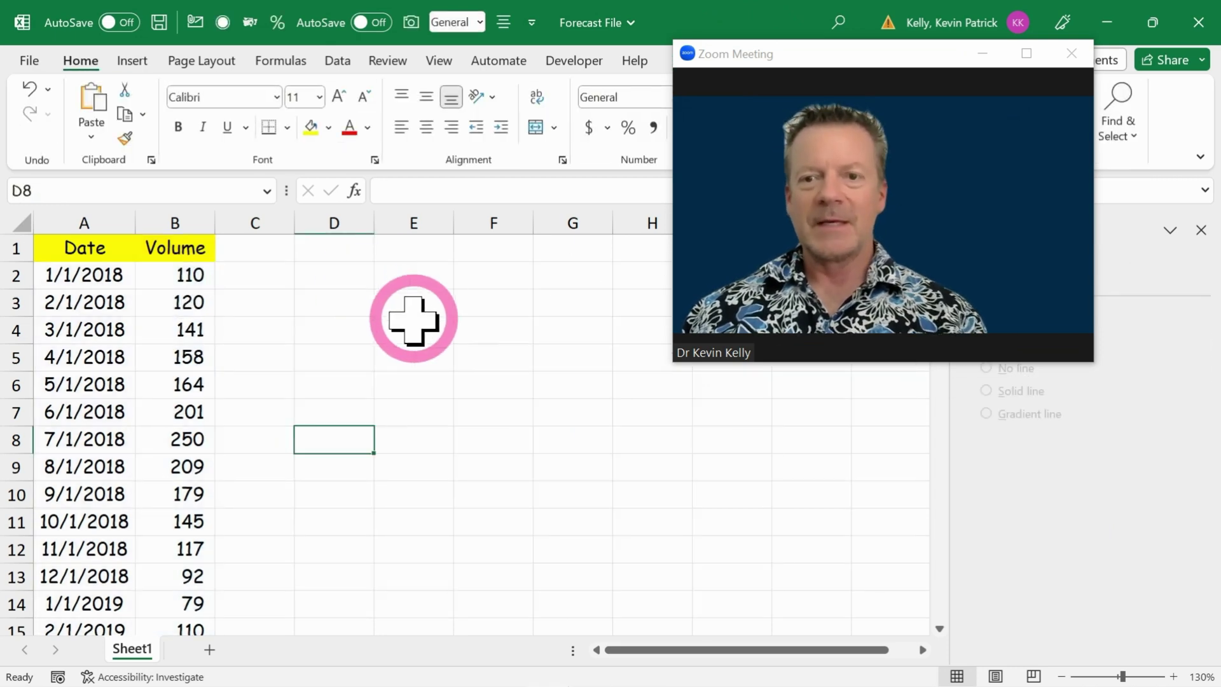
mouse_move(811, 115)
left_click_drag(810, 56, 899, 268)
left_click(1200, 230)
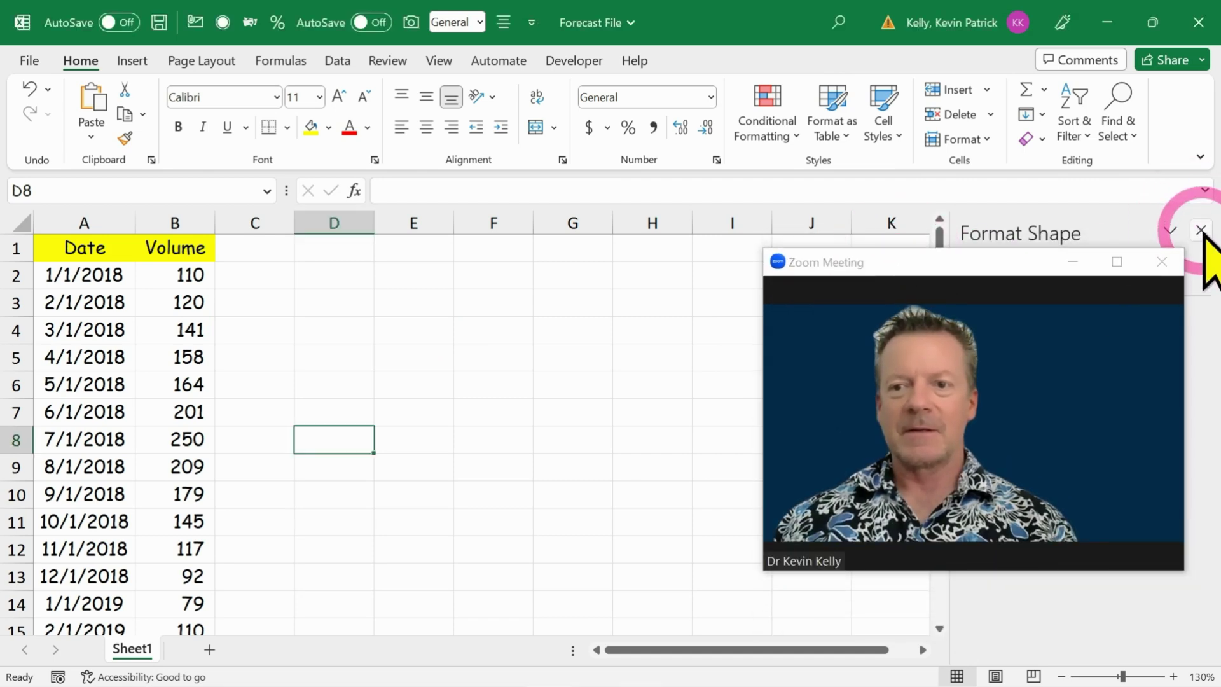
Jump down the Date column to the last date, 12/1/2022 in A61.
left_click(414, 411)
left_click(105, 414)
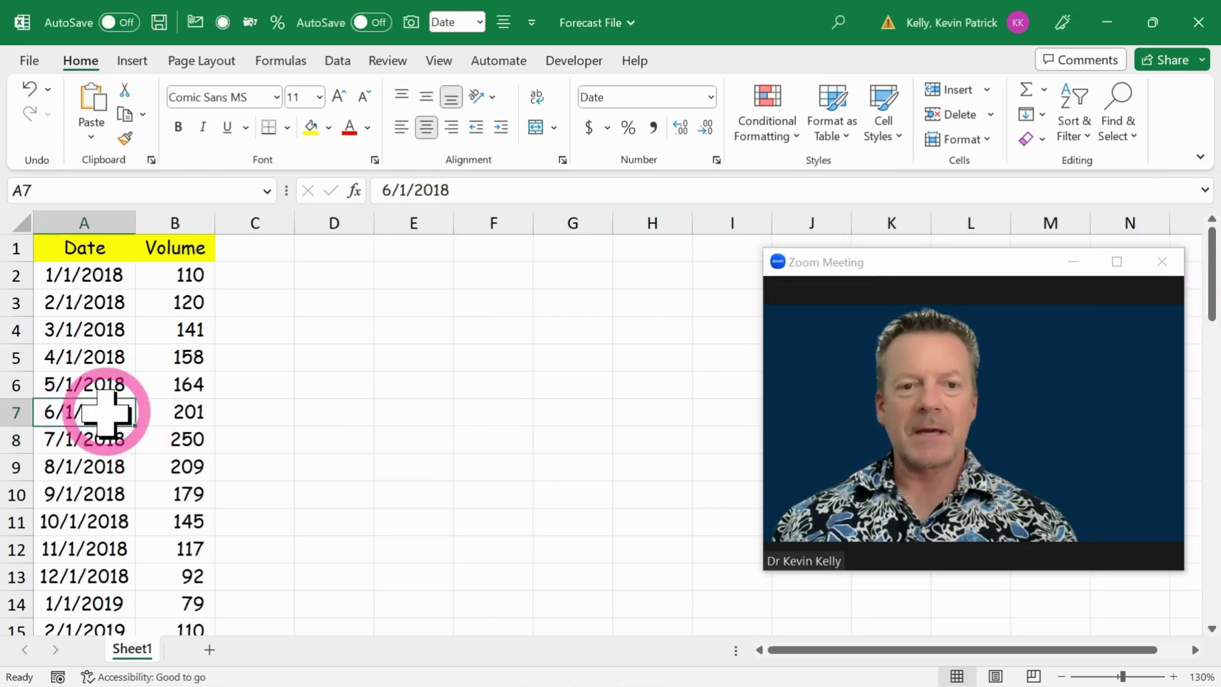
key("ctrl+Down")
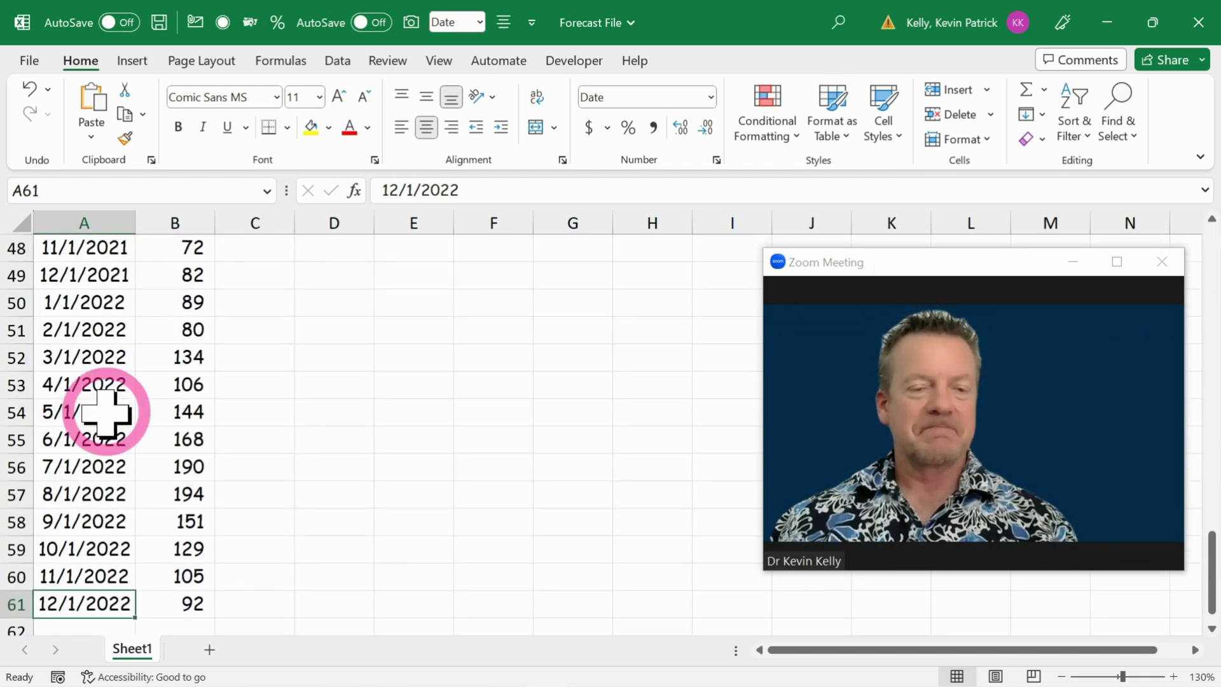
Start a Forecast Sheet from the Data ribbon for the Volume data.
left_click(332, 63)
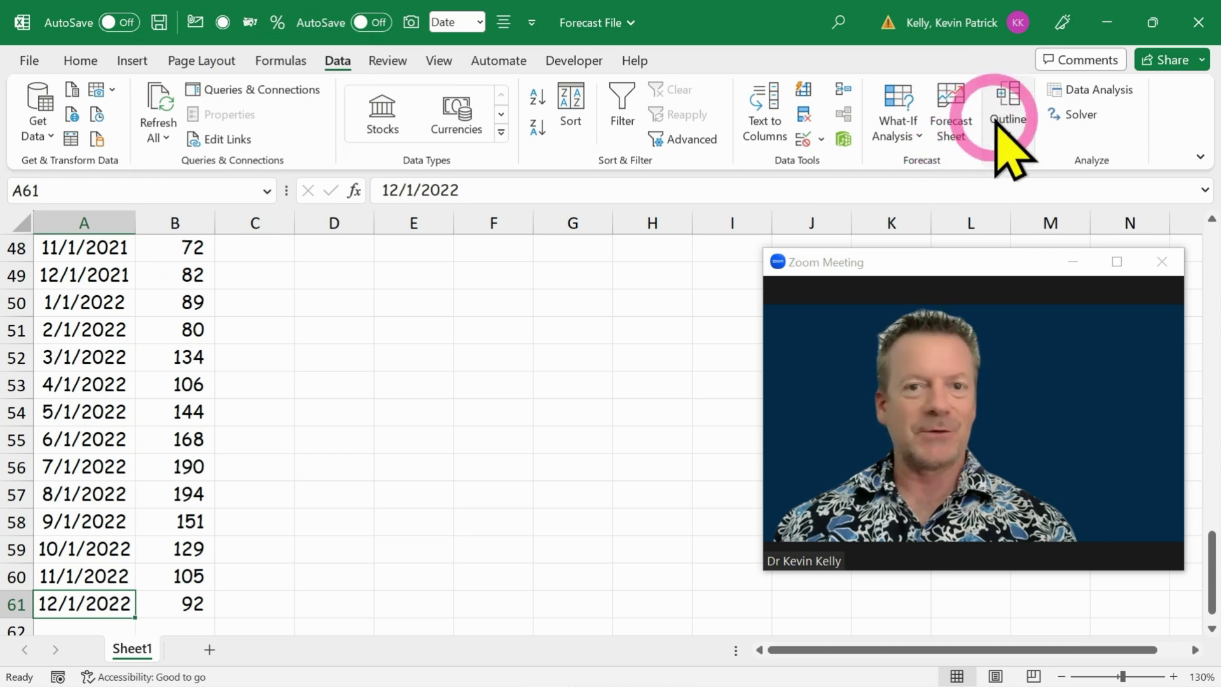
left_click(952, 105)
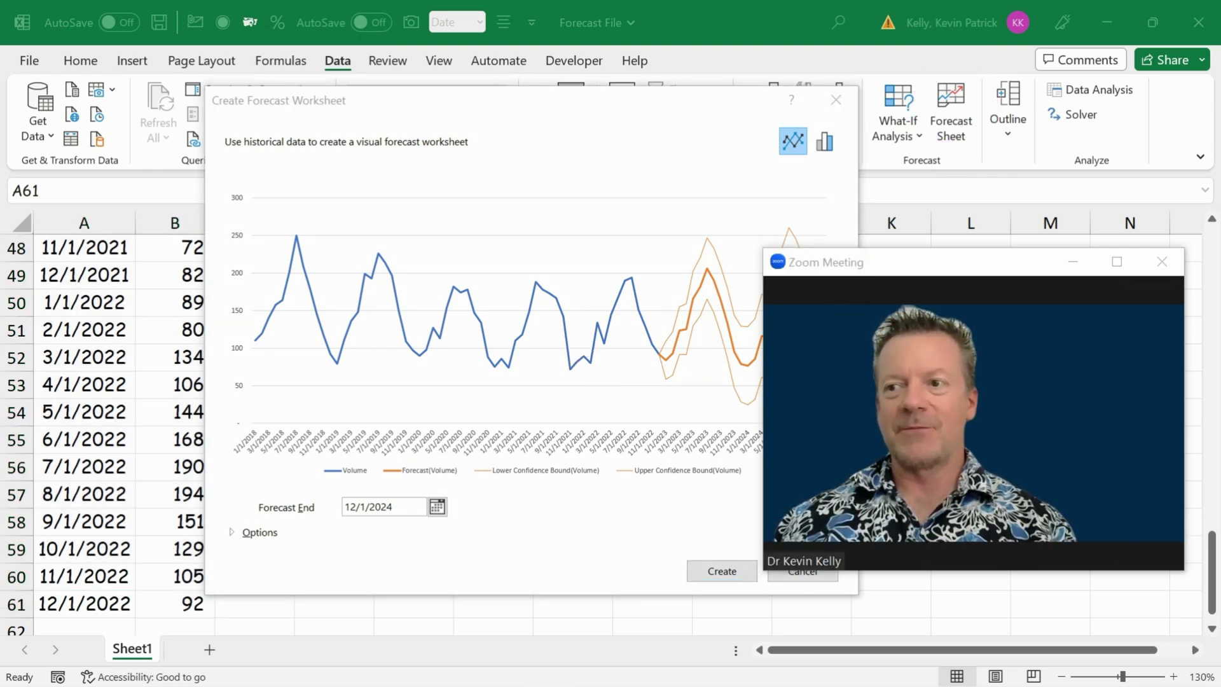
Expand the forecast Options and select the 95% confidence interval to change it to 67.
left_click(464, 325)
left_click_drag(509, 105, 362, 91)
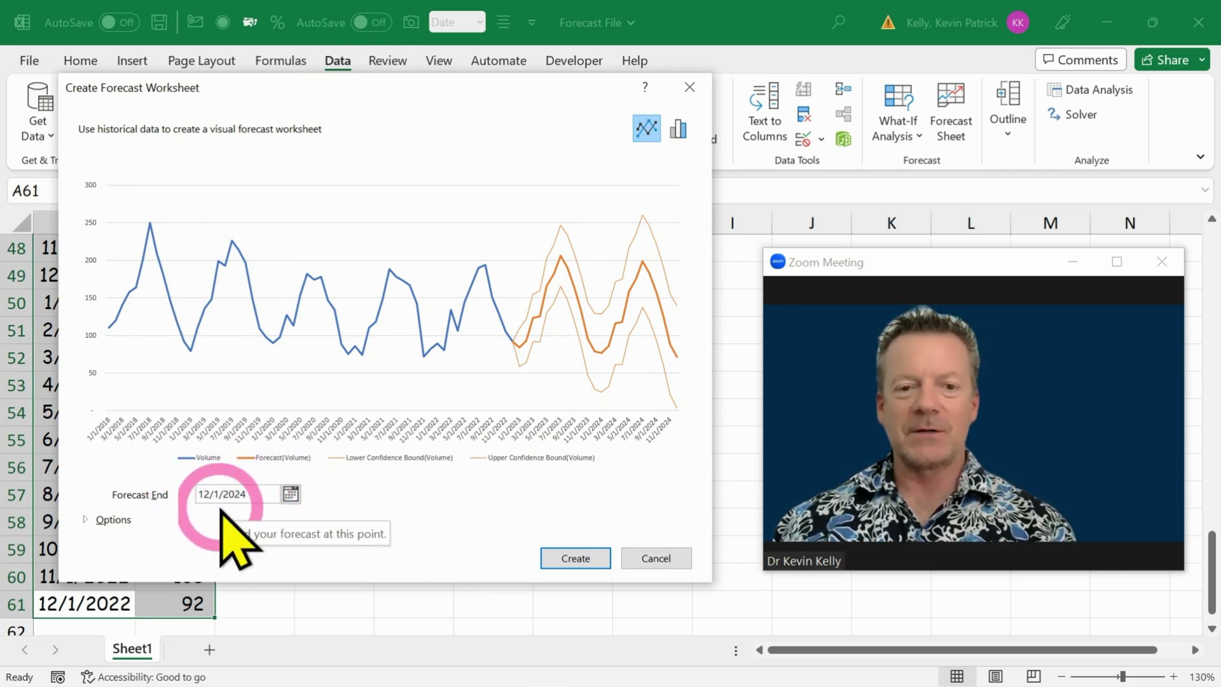
left_click(95, 520)
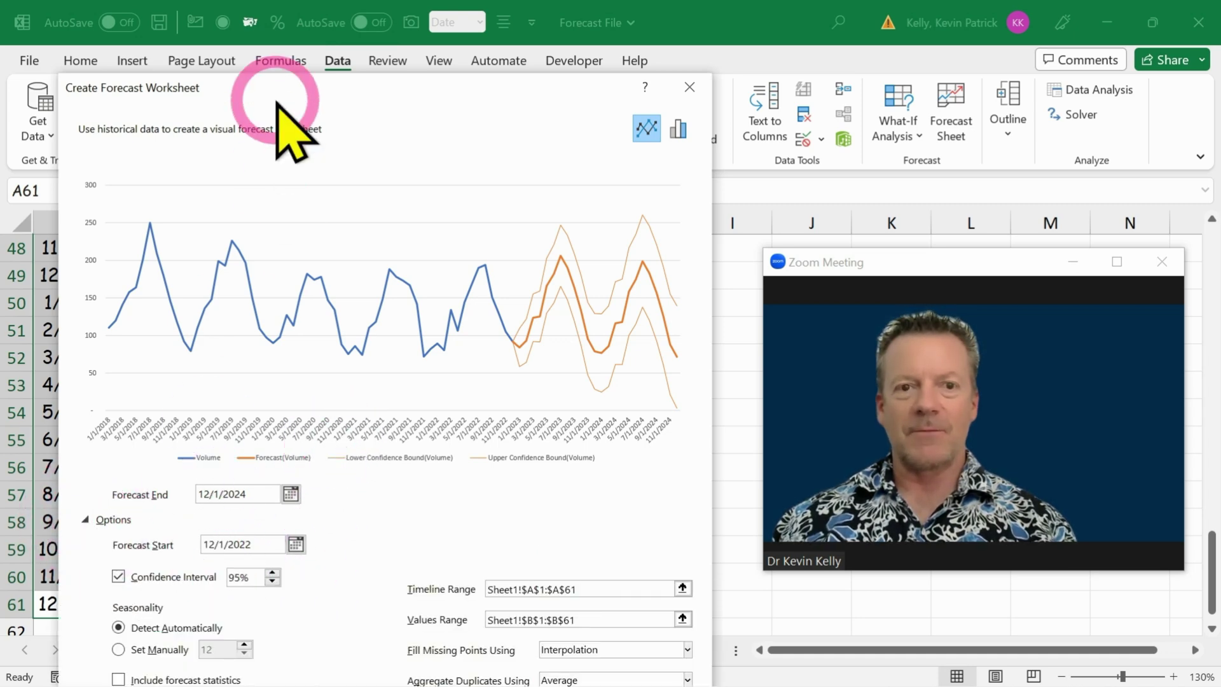
left_click_drag(275, 102, 285, 47)
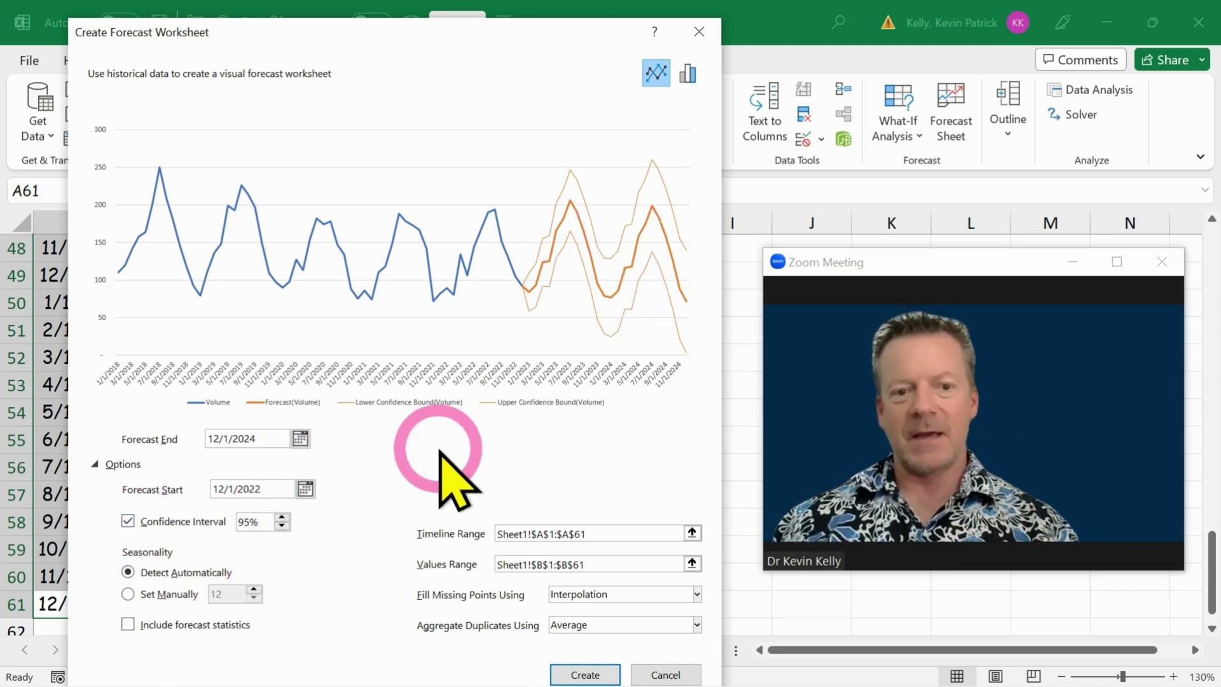
left_click_drag(253, 523, 224, 525)
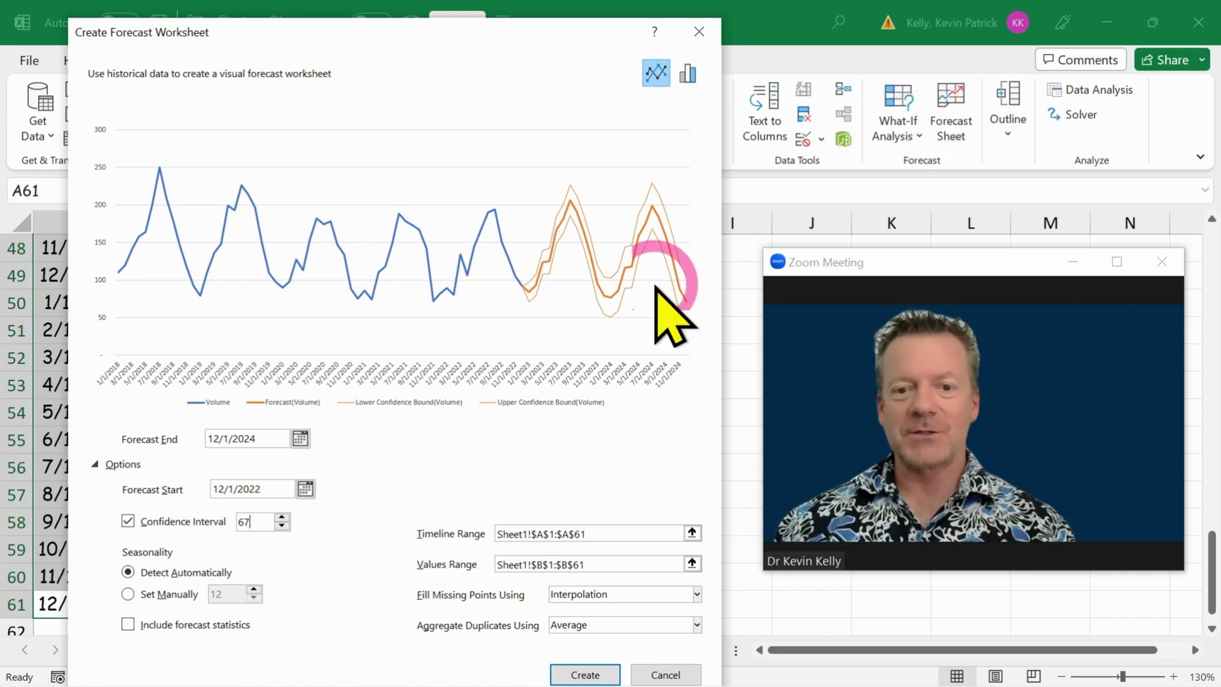
left_click(585, 674)
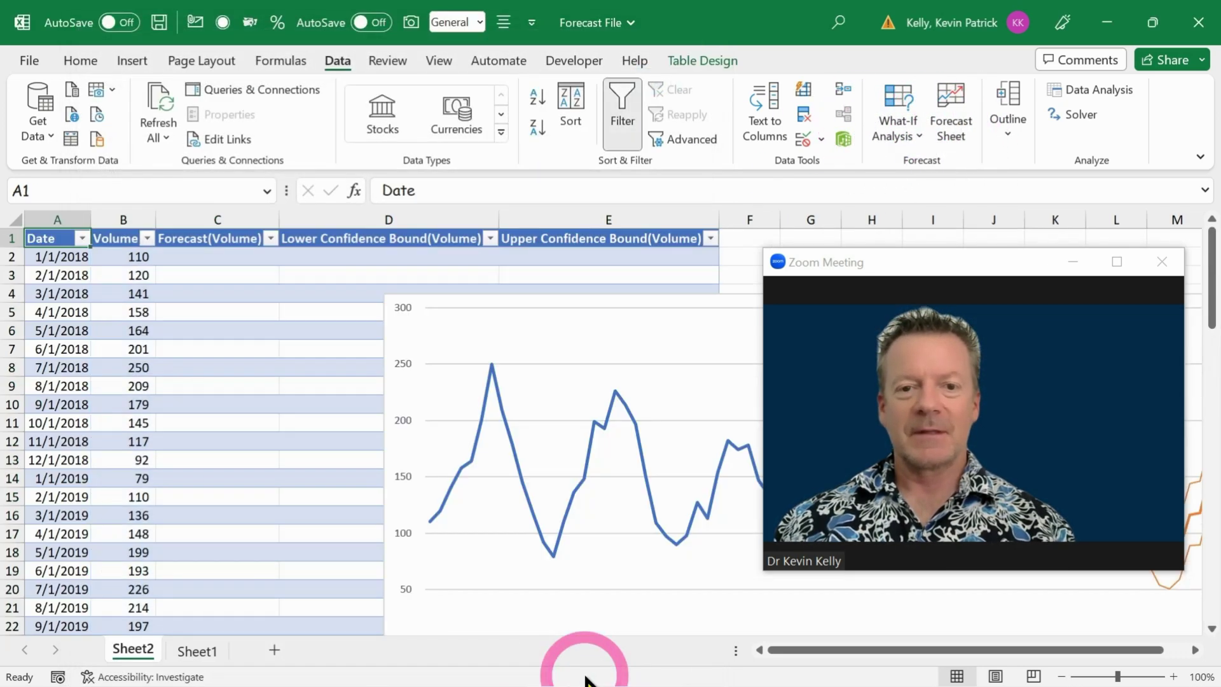
left_click(252, 461)
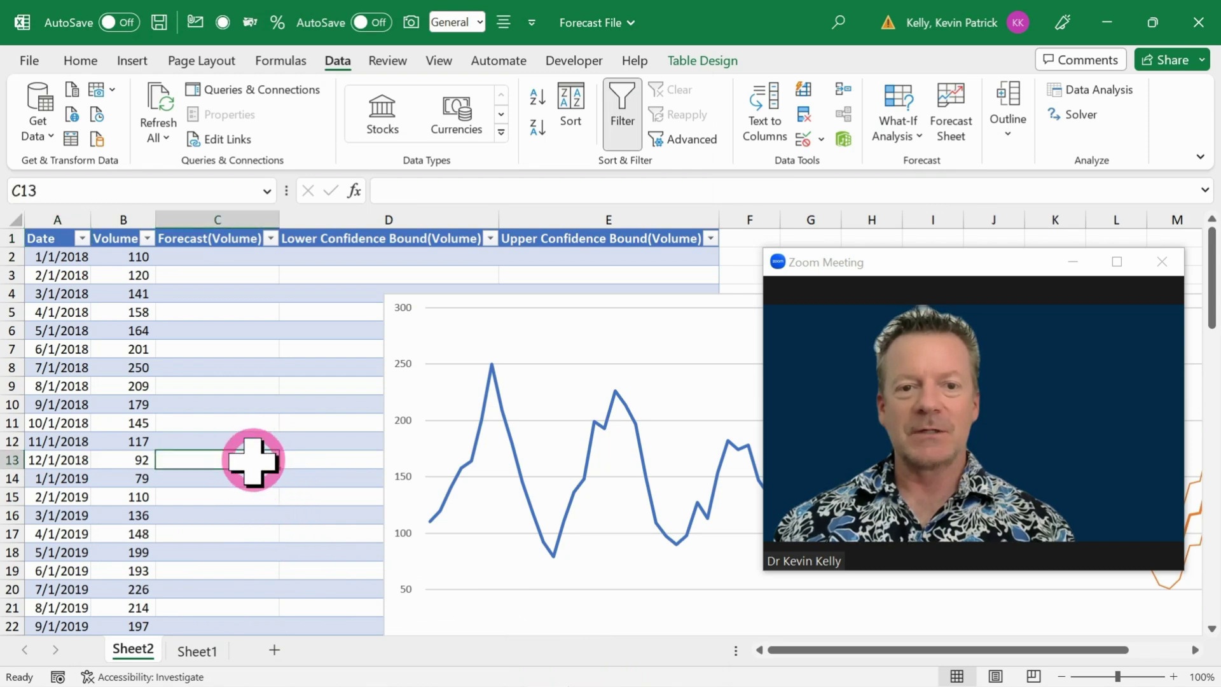
scroll(252, 460, "down", 9)
scroll(252, 460, "down", 9)
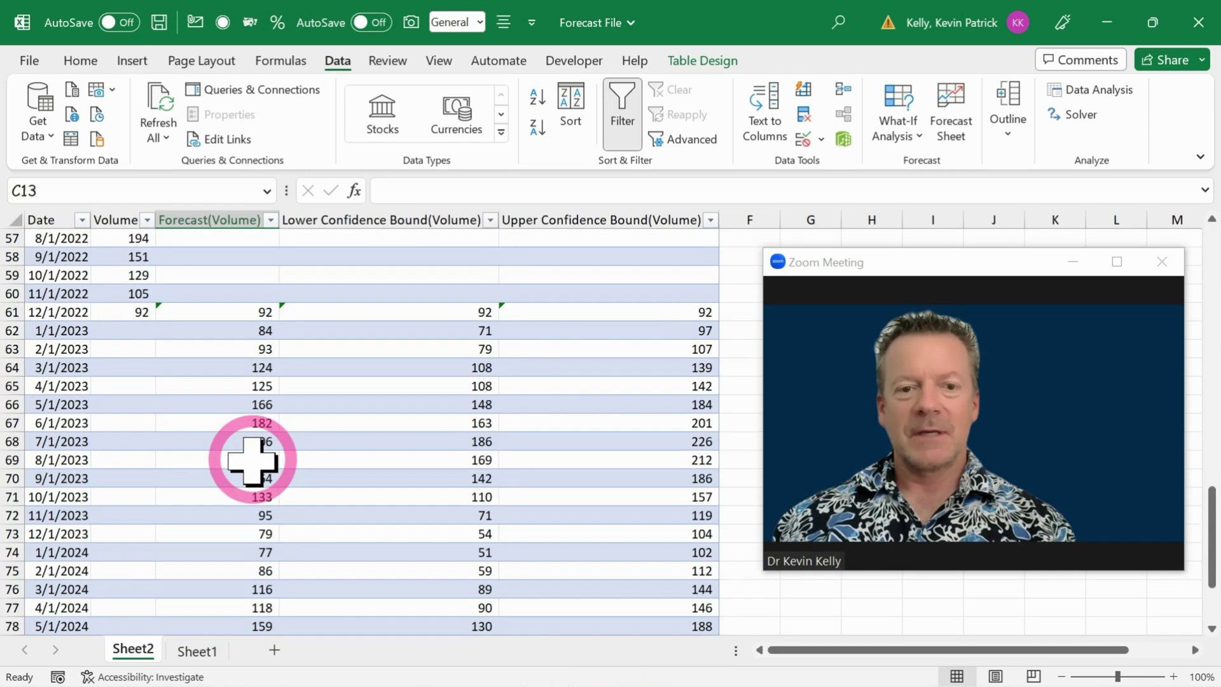
left_click_drag(244, 316, 209, 558)
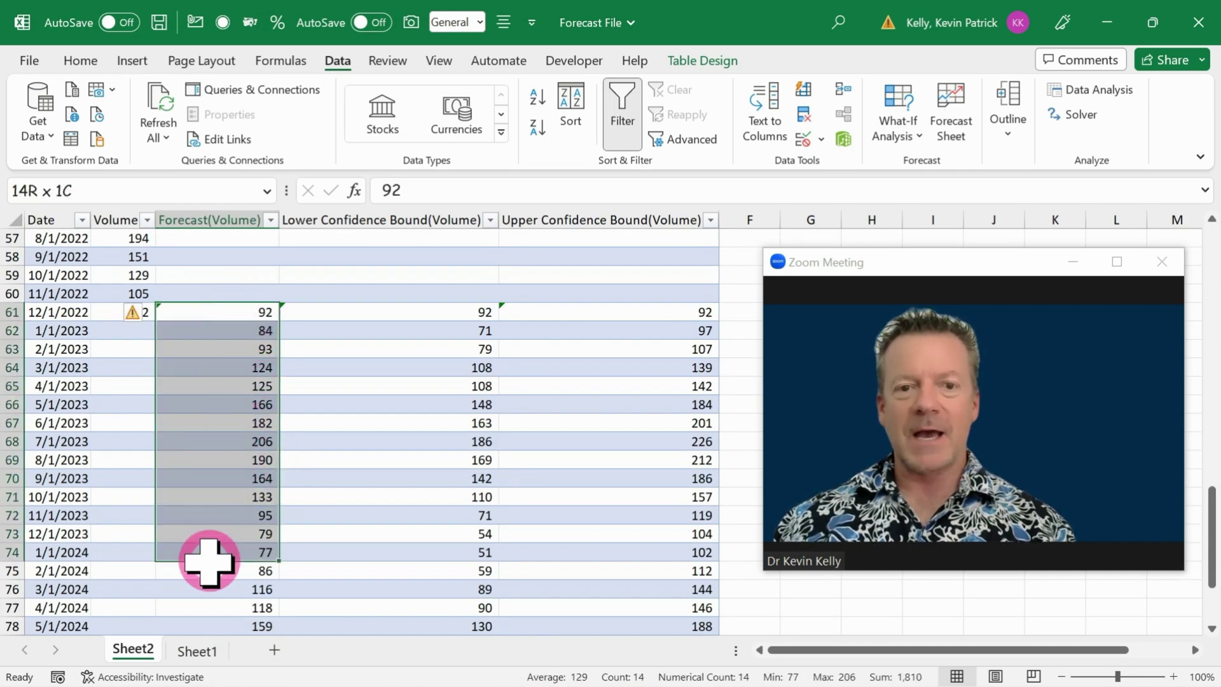
left_click_drag(381, 349, 368, 517)
left_click_drag(540, 405, 556, 528)
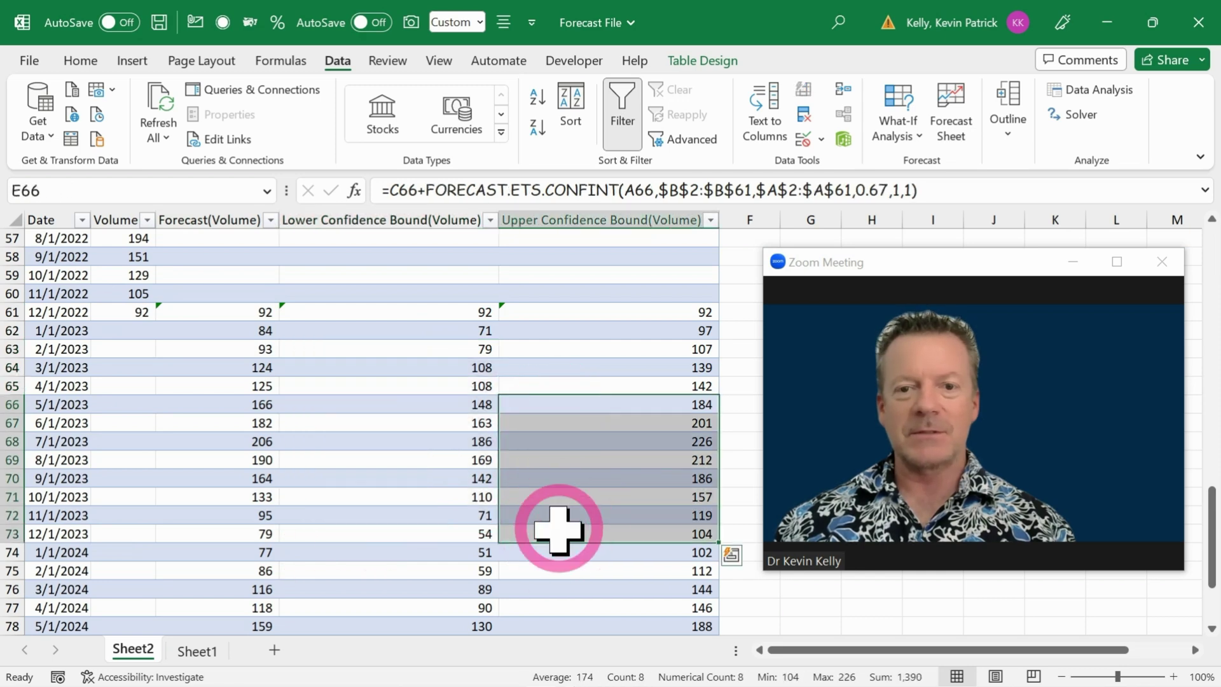
scroll(558, 527, "up", 19)
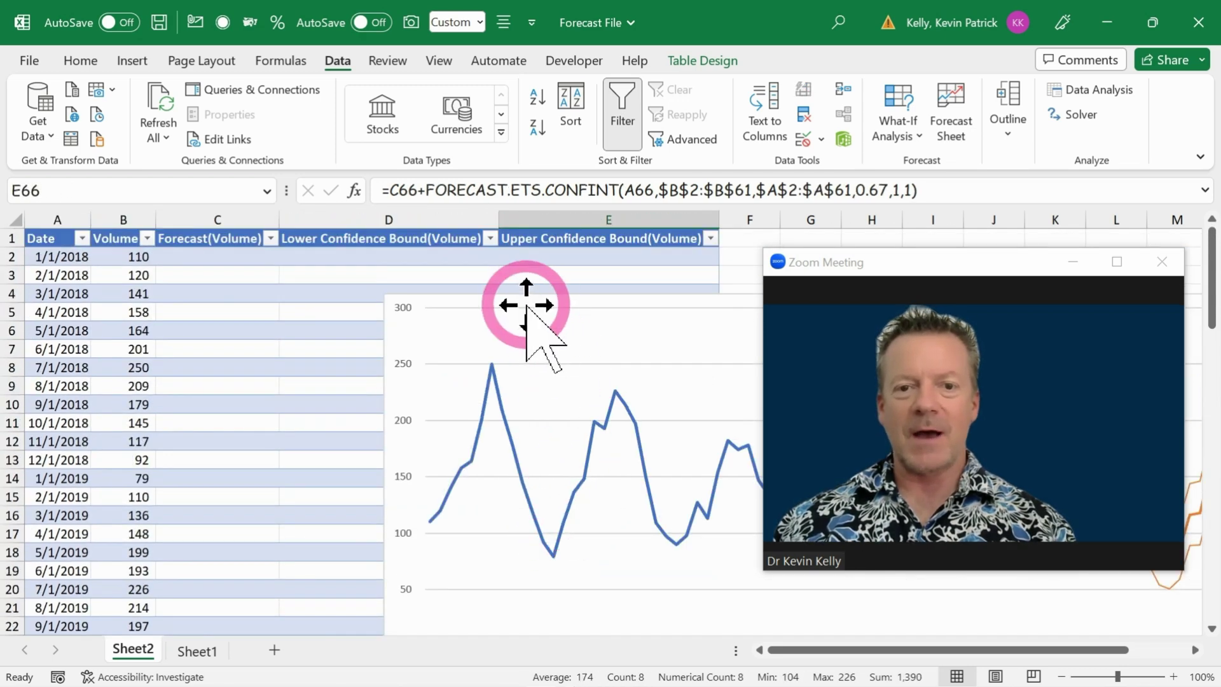
Drag the forecast chart to Sheet2's top-left corner and widen it across the sheet.
left_click_drag(398, 333, 52, 266)
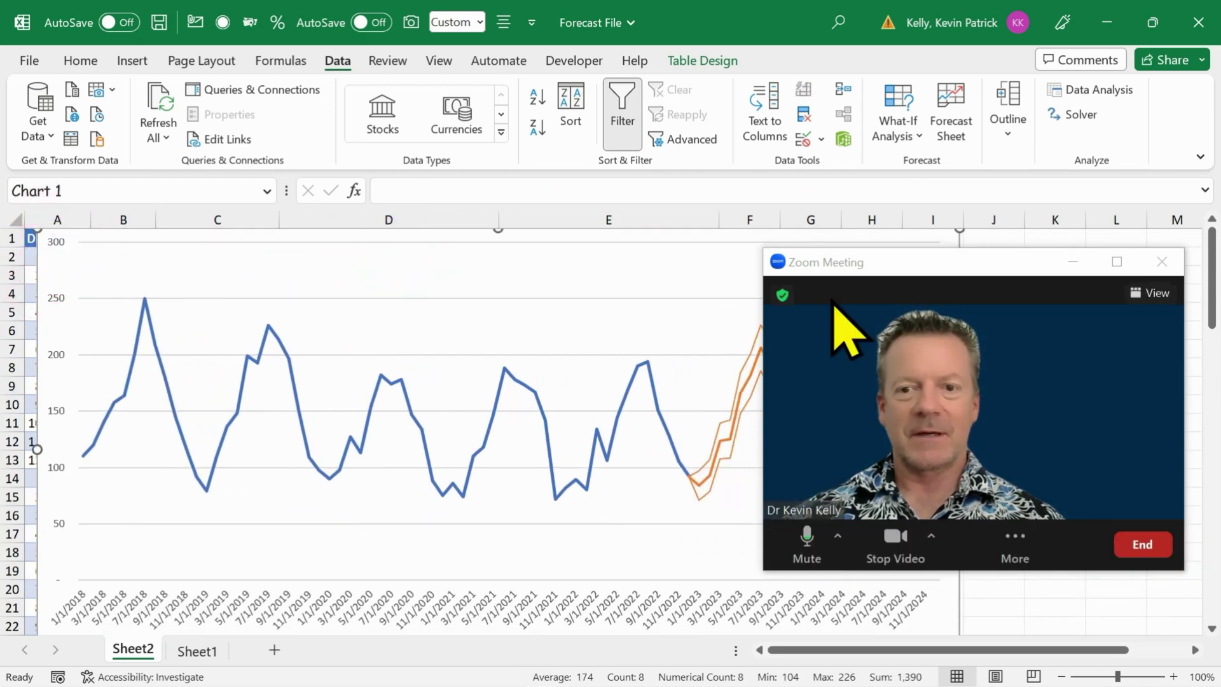
left_click_drag(840, 266, 288, 38)
mouse_move(811, 487)
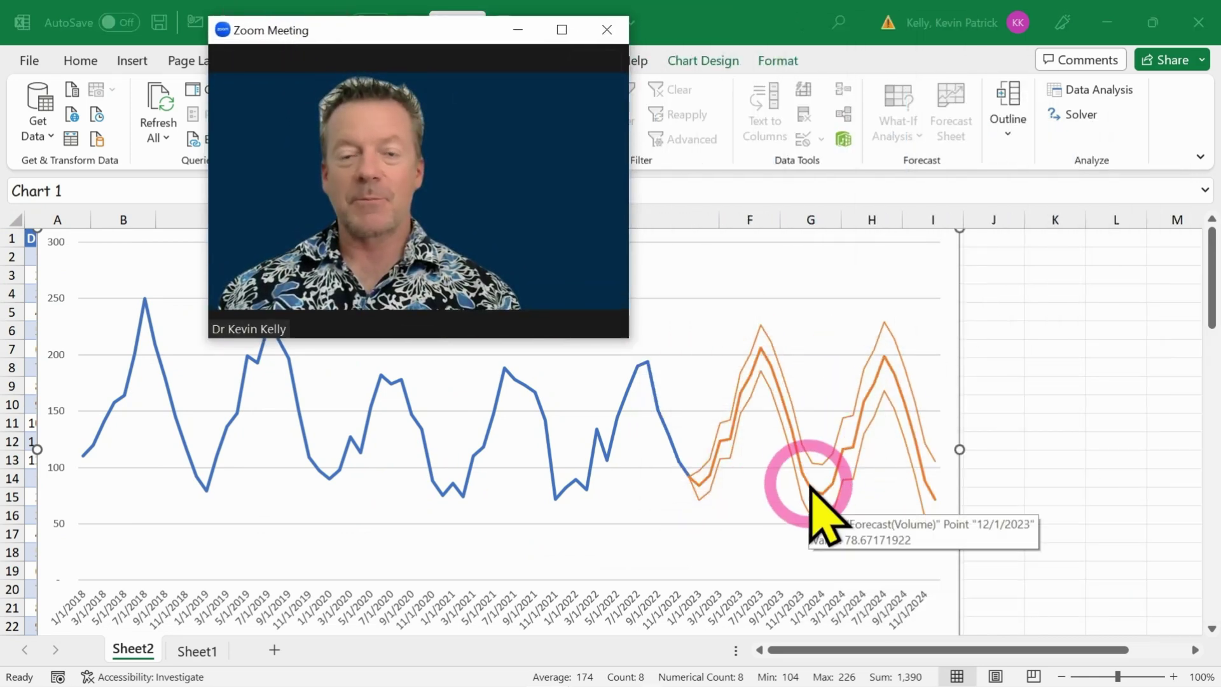